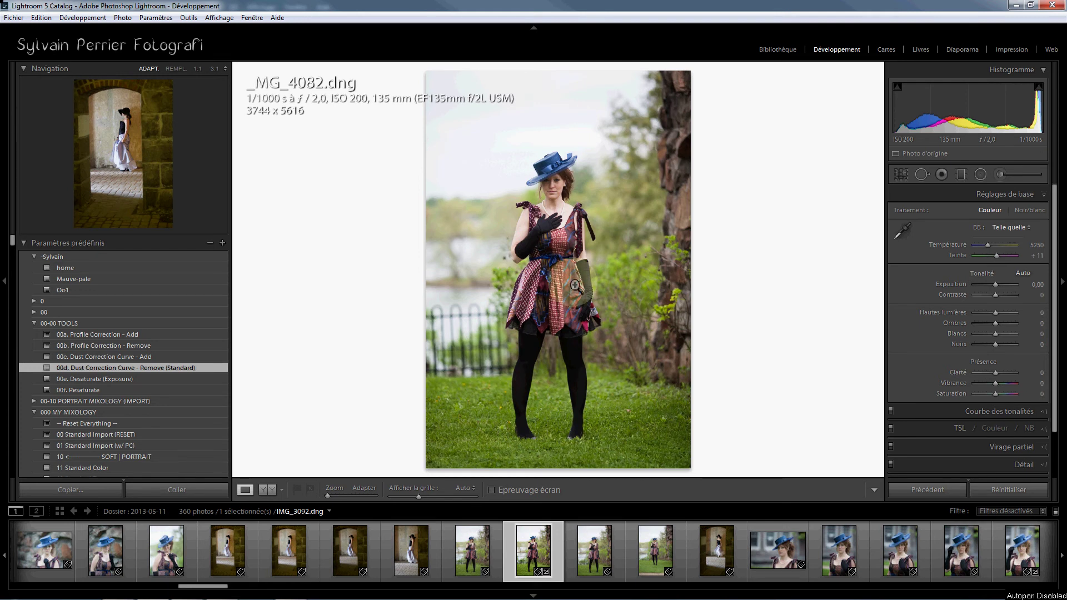
- Send _MG_4082.dng from Lightroom to Photoshop CS6 via the Modifier dans menu
right_click(561, 240)
mouse_move(599, 321)
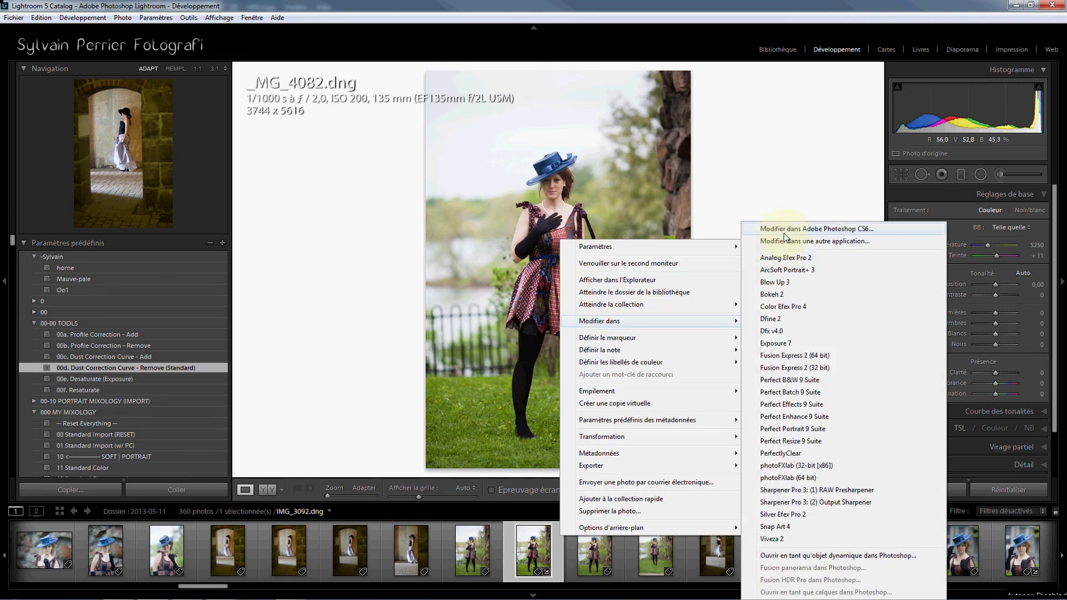
click(784, 232)
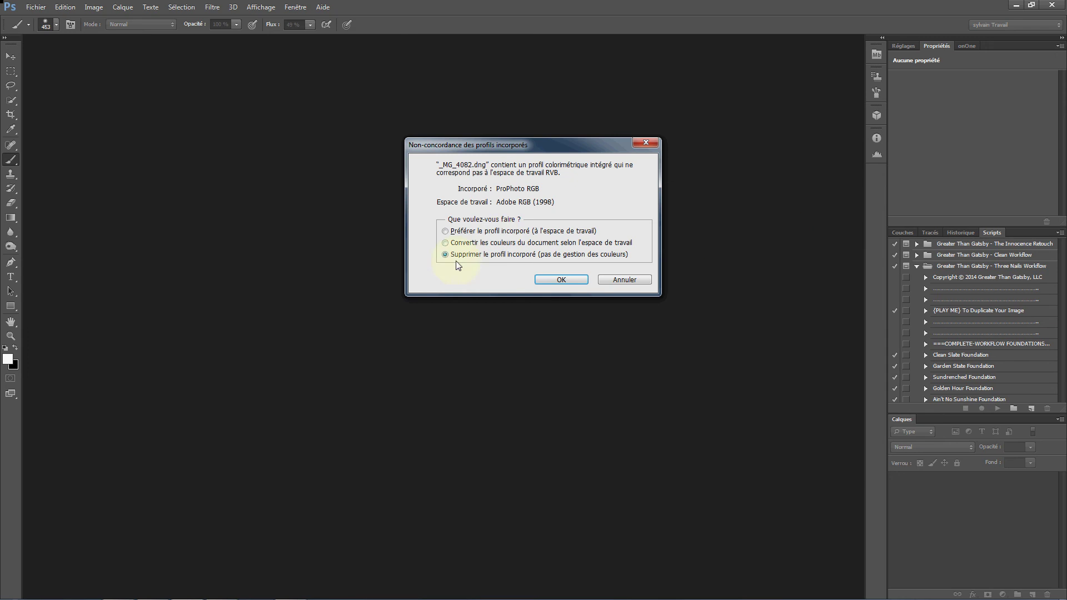
- Cancel opening the photo at the profile-mismatch prompt and open Photoshop's Edition menu
click(629, 283)
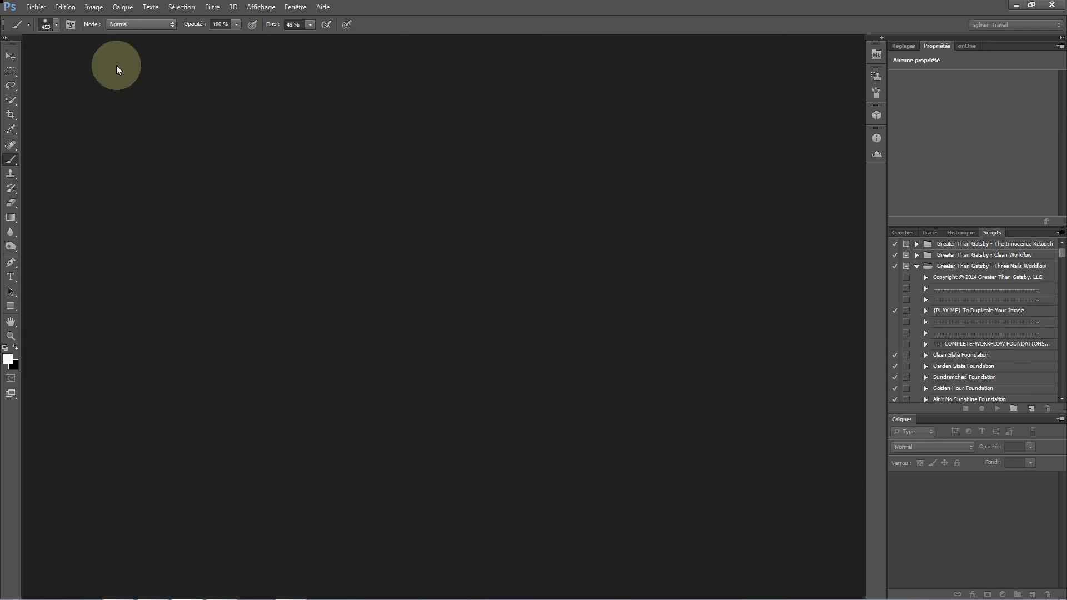
click(65, 8)
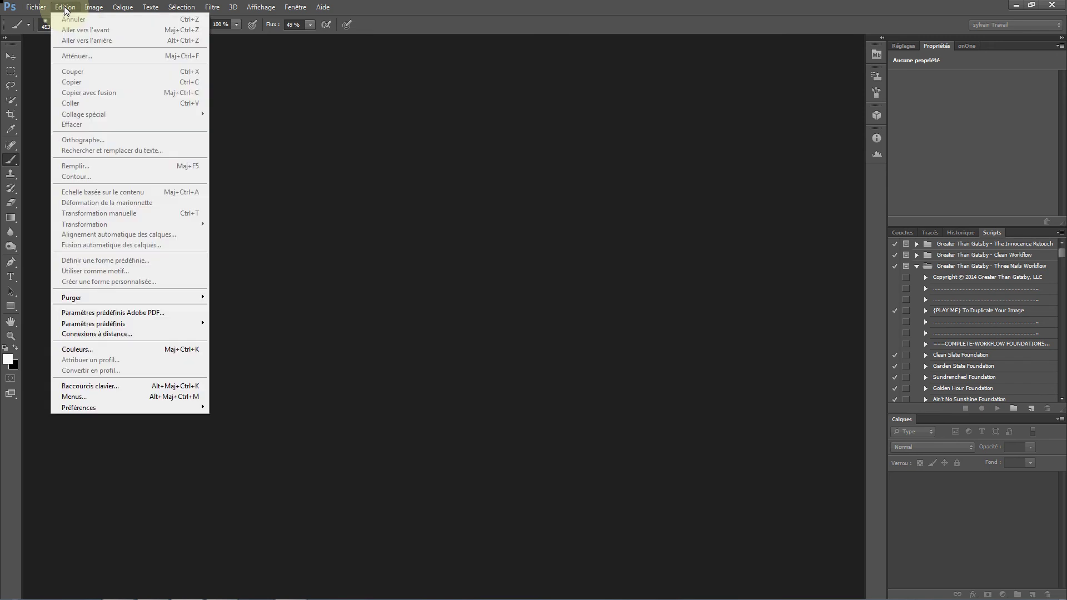
- In Couleurs, set the RGB (RVB) working space to ProPhoto RGB and start saving the settings
click(91, 350)
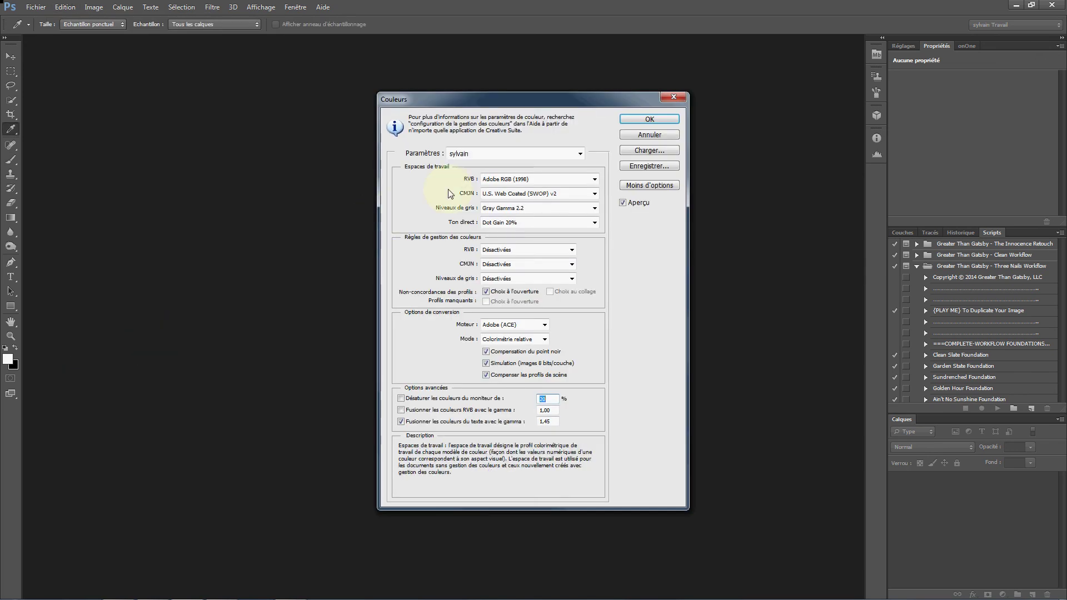
mouse_move(426, 167)
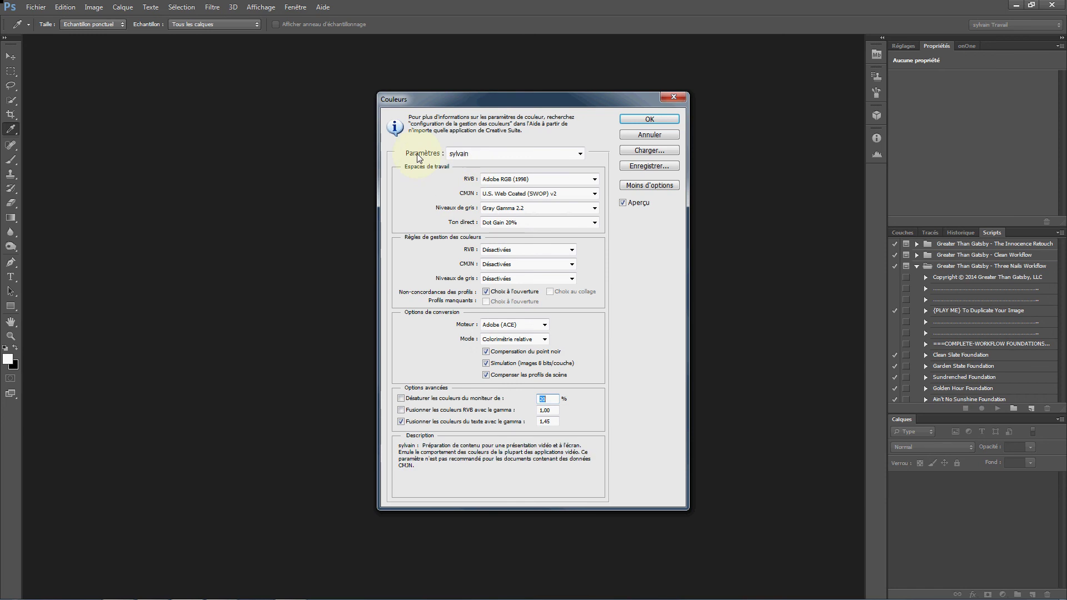
mouse_move(500, 179)
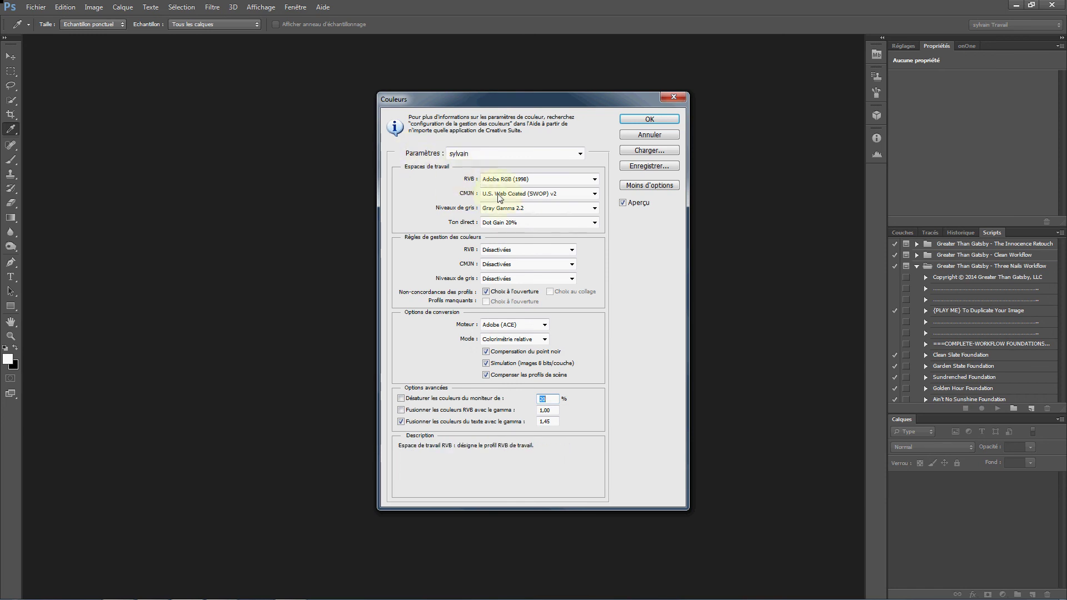
click(596, 179)
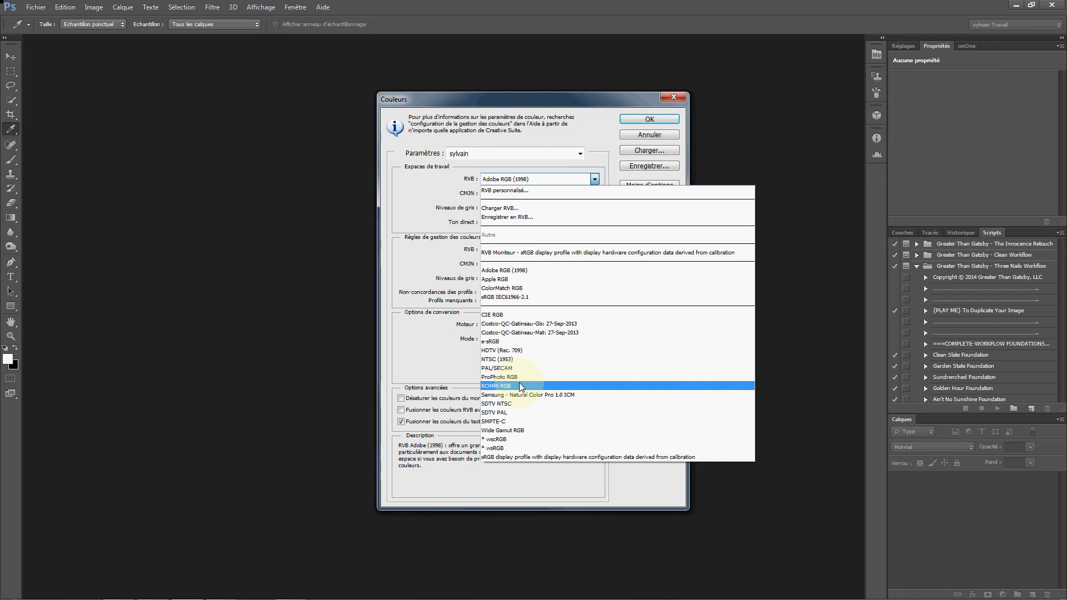
click(523, 377)
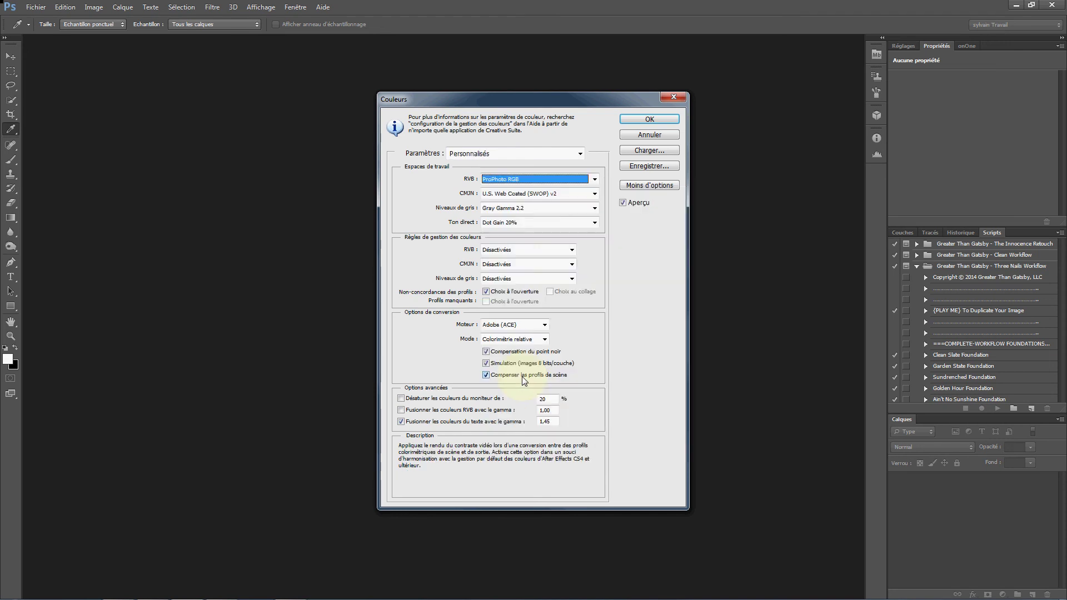
click(650, 169)
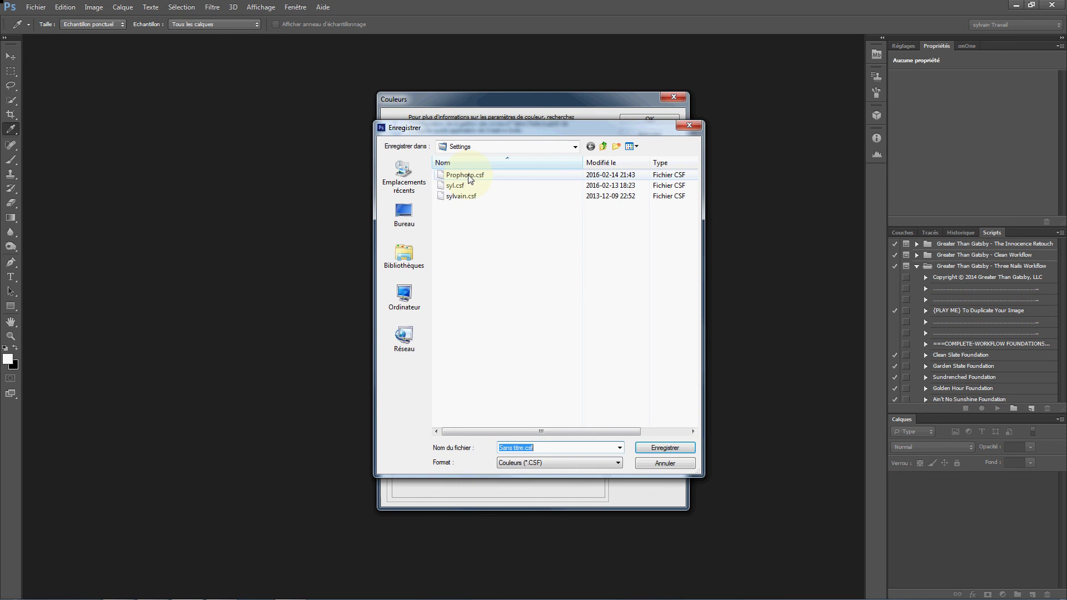
- Save the colour settings over Prophoto.csf, confirm the replacement, and apply them
click(469, 175)
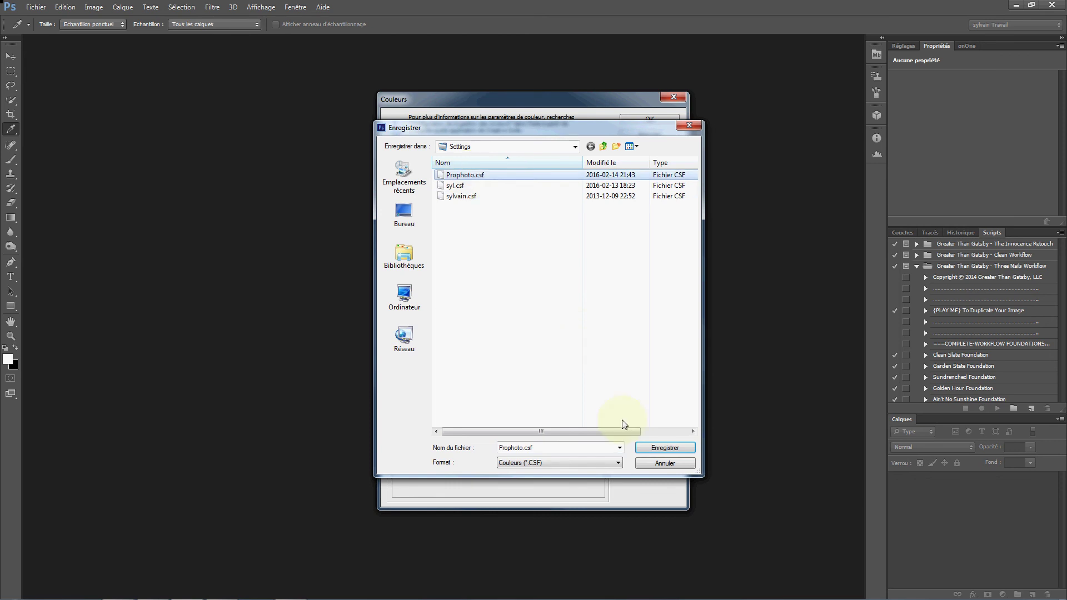
click(657, 452)
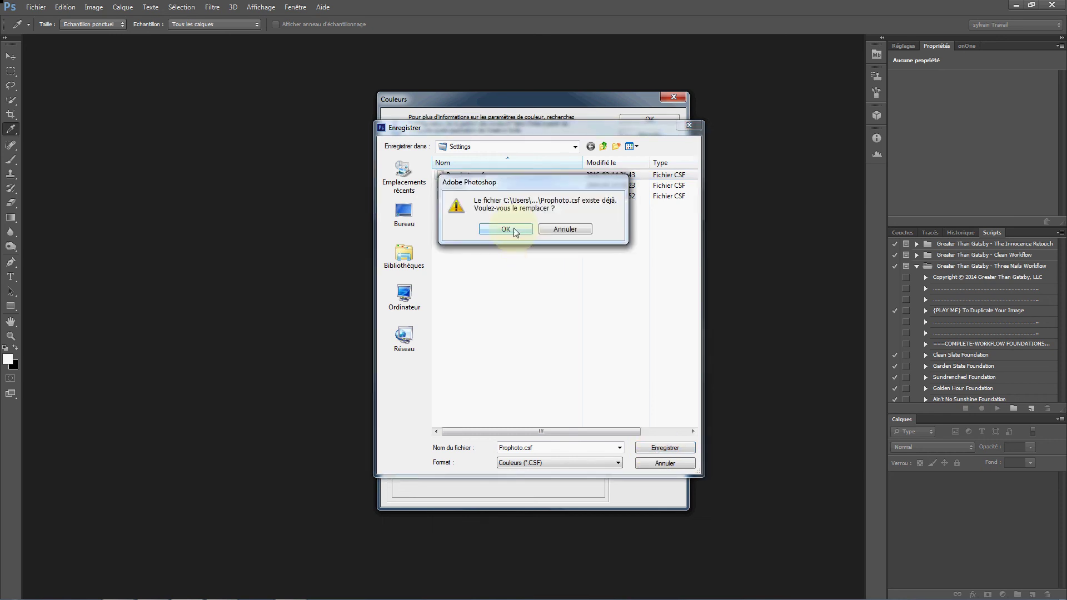
click(514, 228)
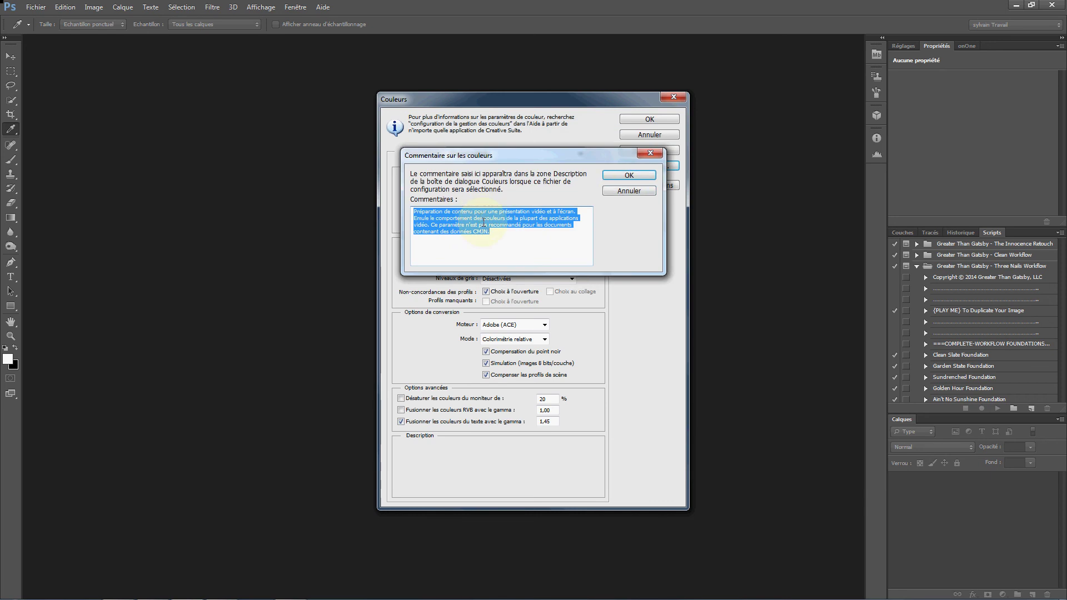
click(618, 175)
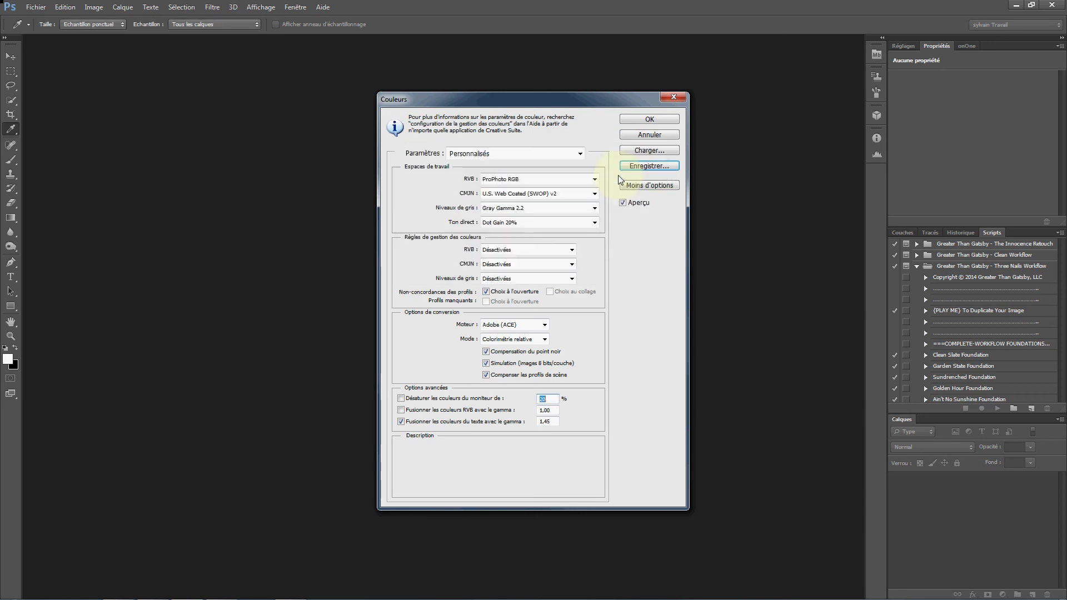
click(643, 120)
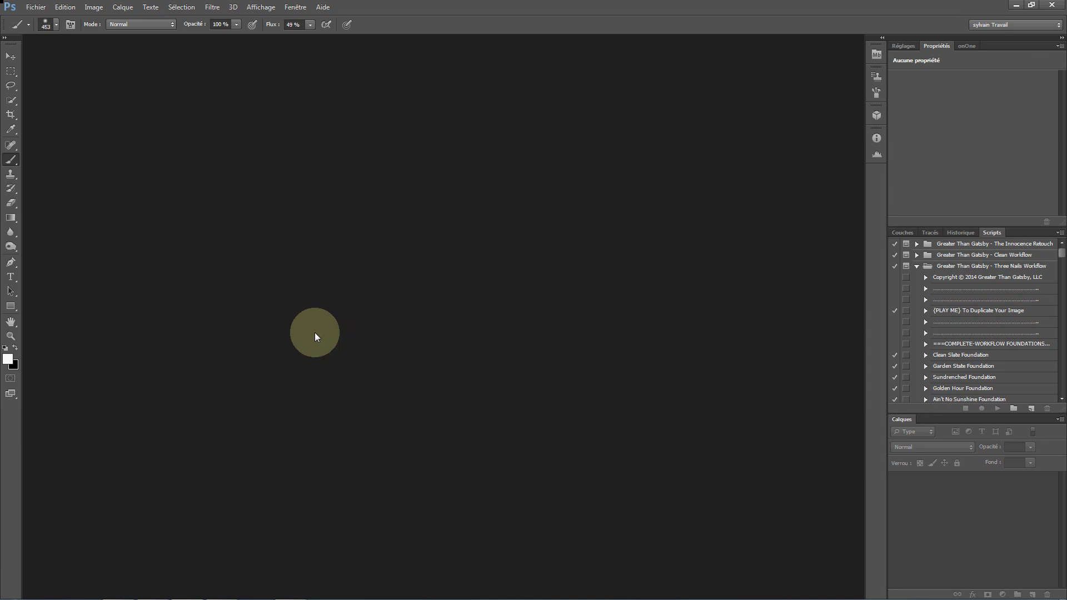
- In Lightroom's Edition externe preferences, keep ProPhoto RVB as the Photoshop CS6 colour space
click(155, 593)
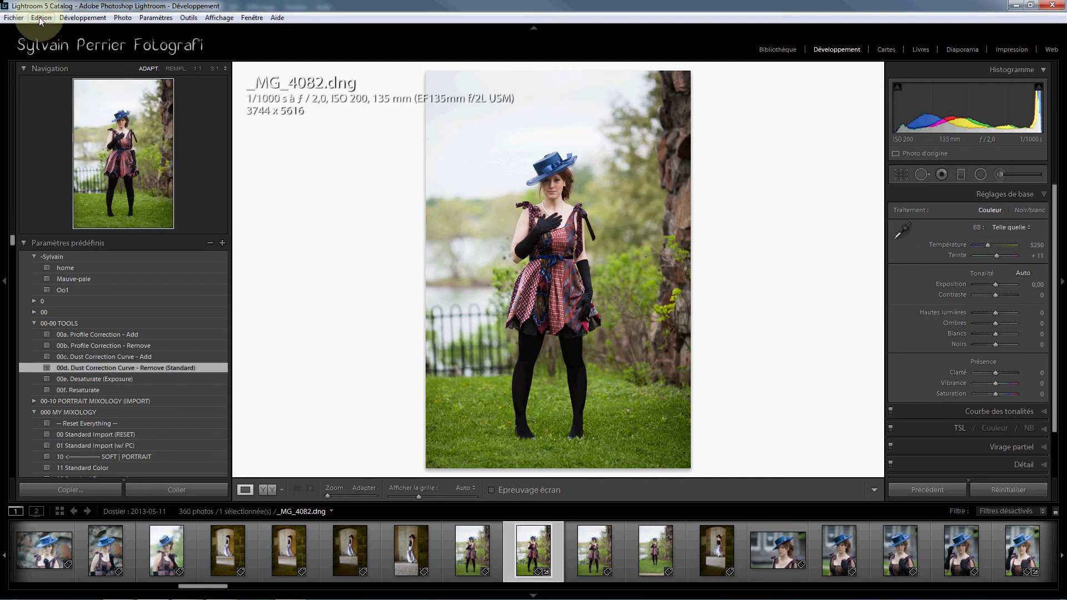
click(40, 18)
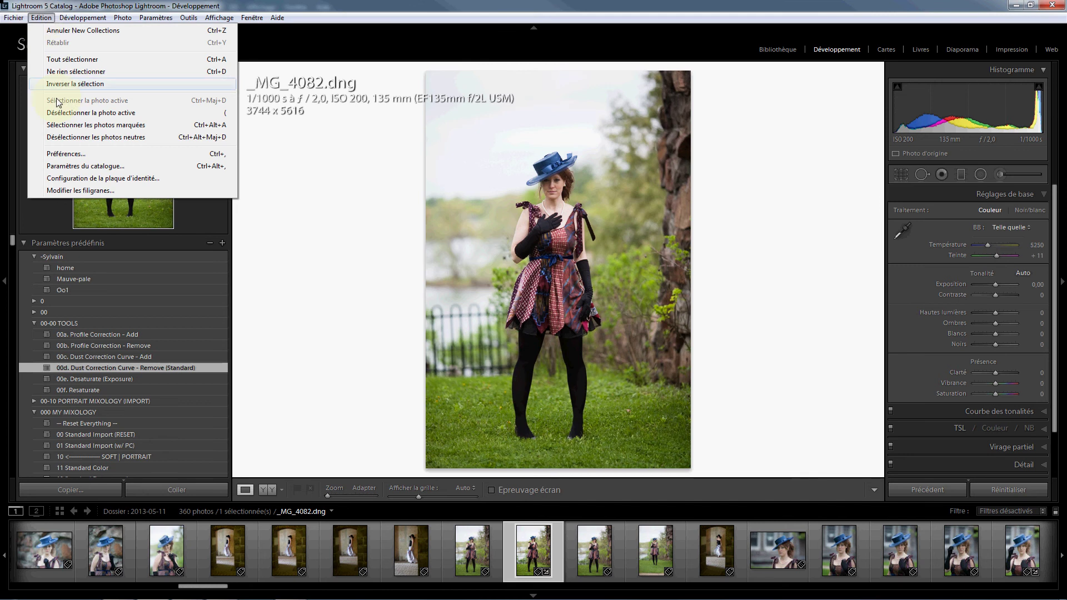
click(66, 155)
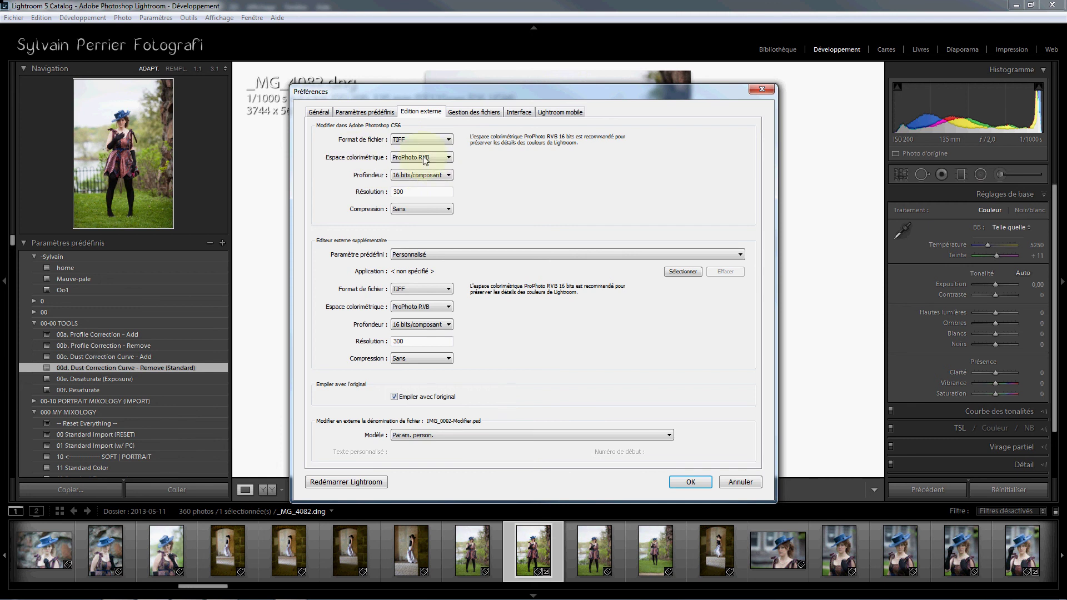
click(449, 158)
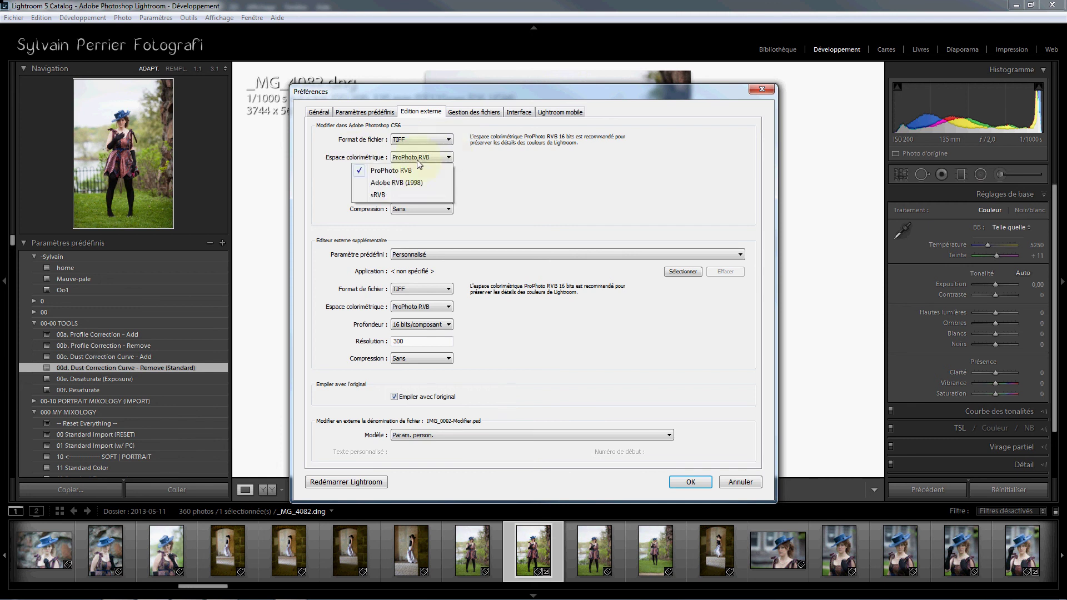
click(393, 174)
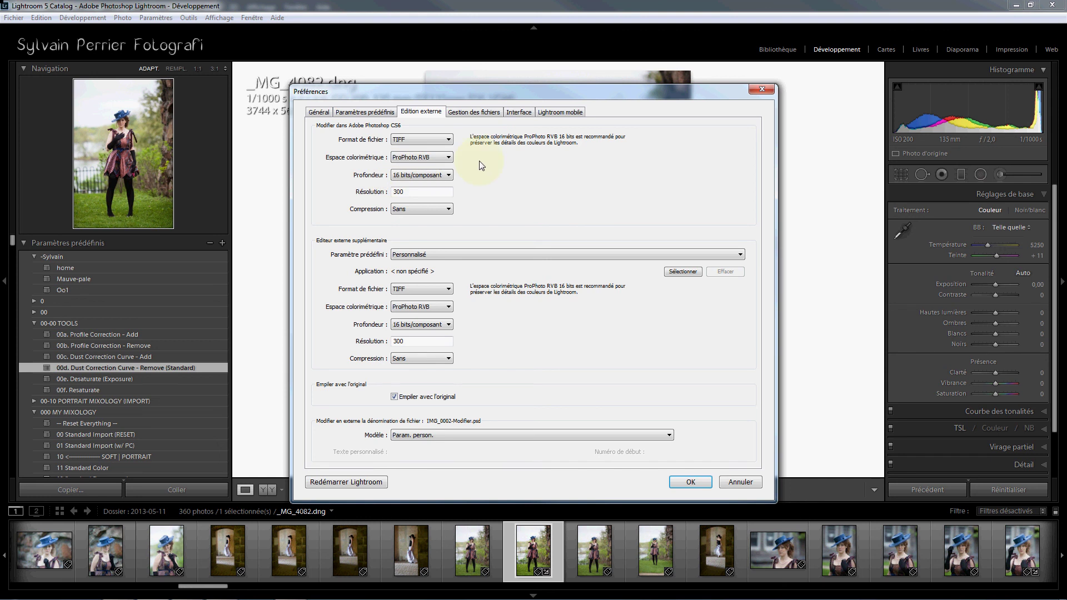
click(449, 141)
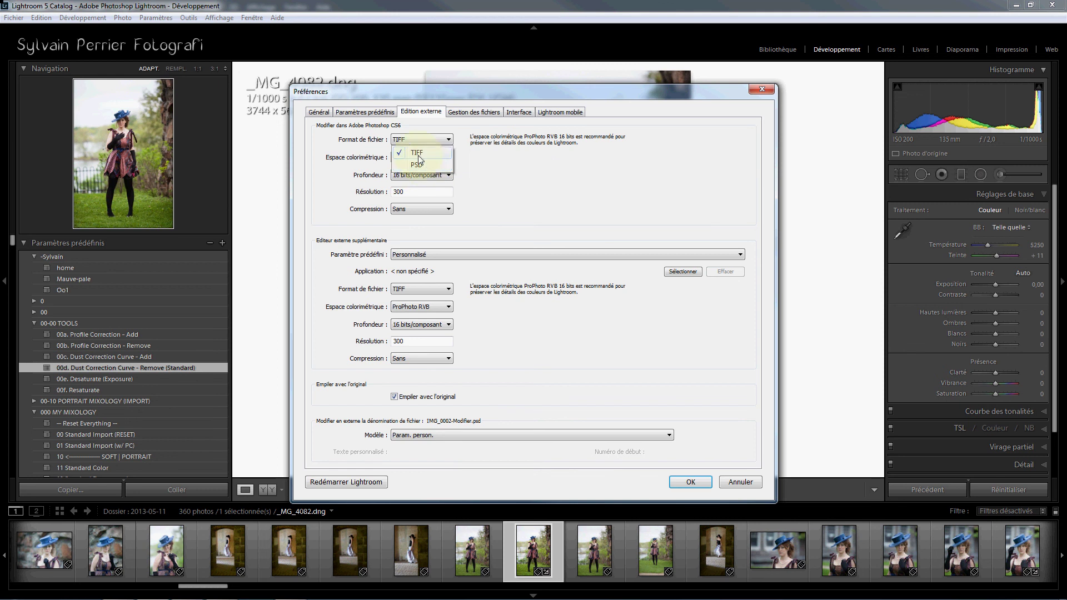
- Confirm TIFF format, 16 bits/composant depth and 300 resolution, then close the preferences
click(493, 163)
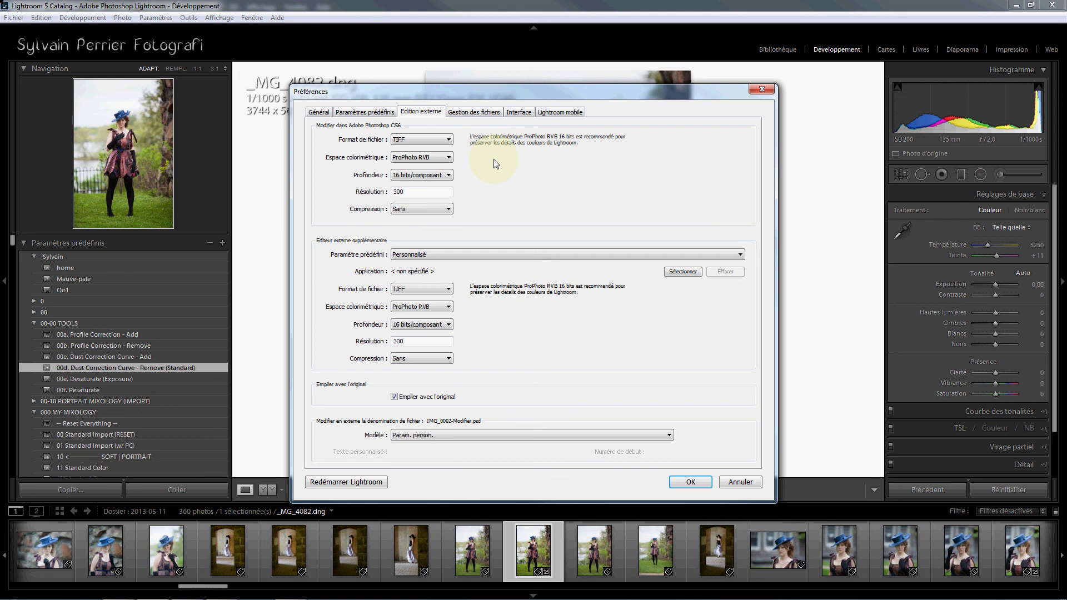
click(448, 176)
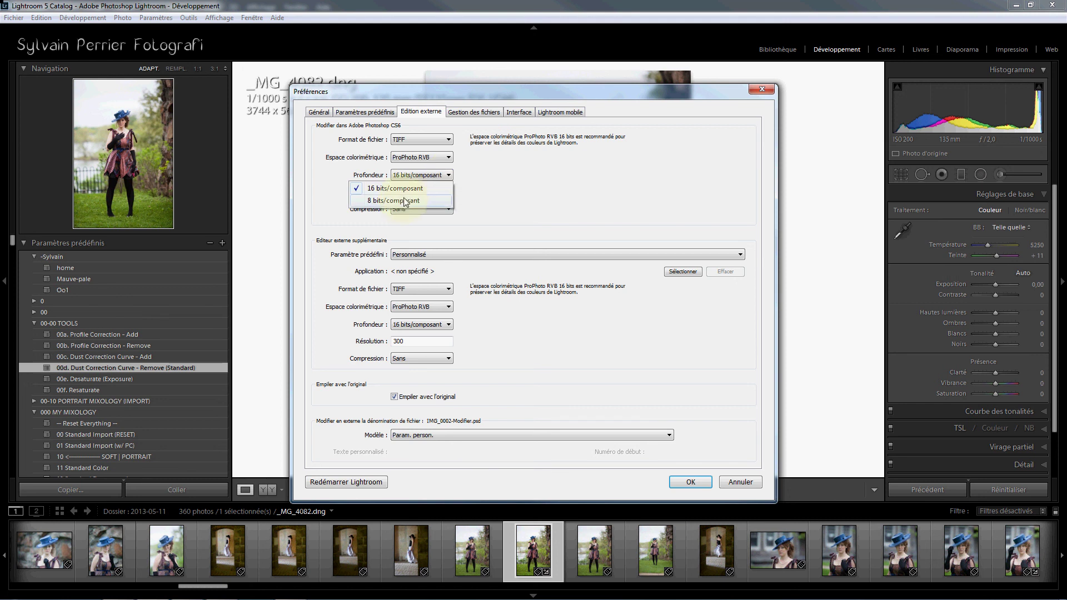
click(399, 189)
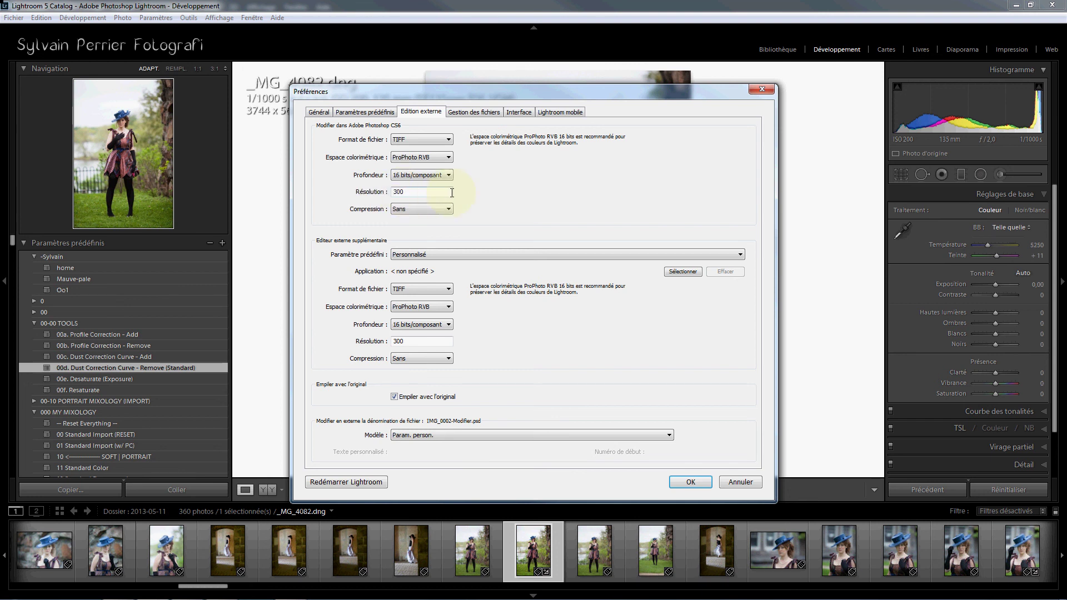
click(412, 194)
click(690, 482)
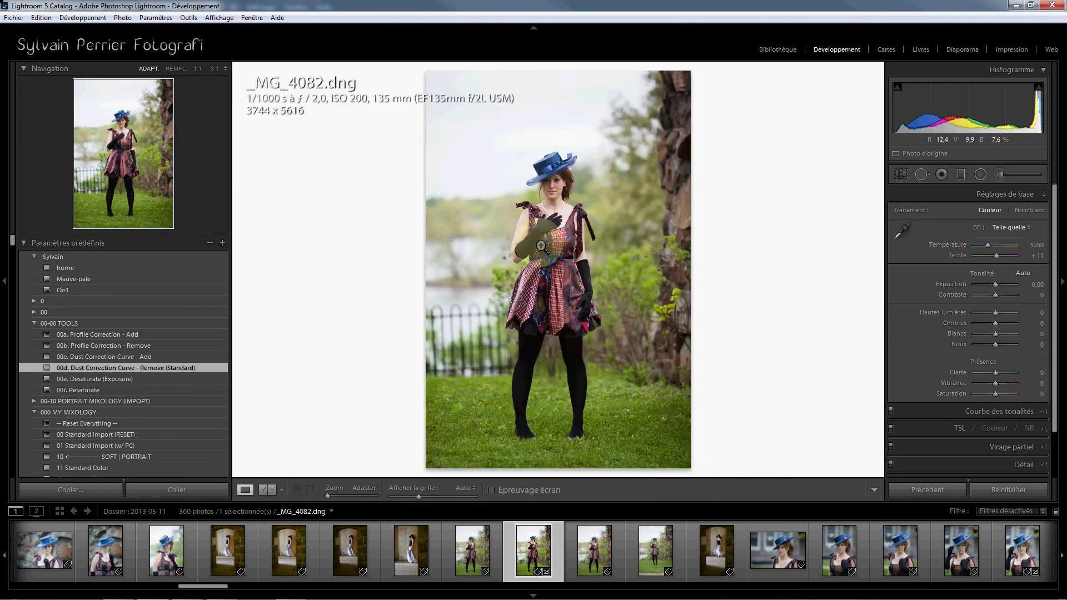
- Reopen _MG_4082.dng in Photoshop CS6 via Modifier dans, now as 16-bit ProPhoto RGB
right_click(539, 243)
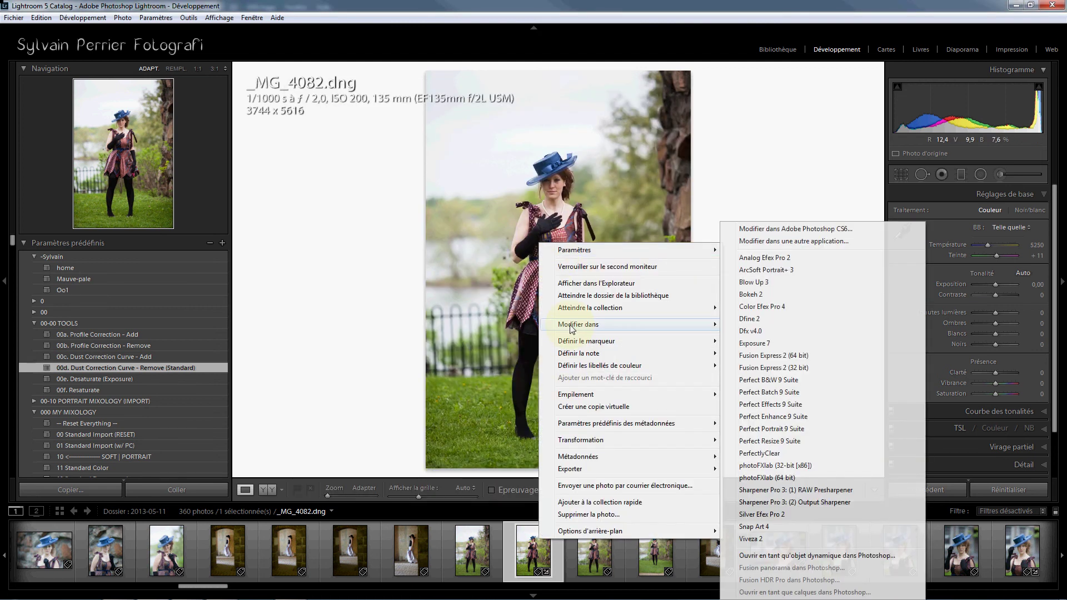
click(765, 233)
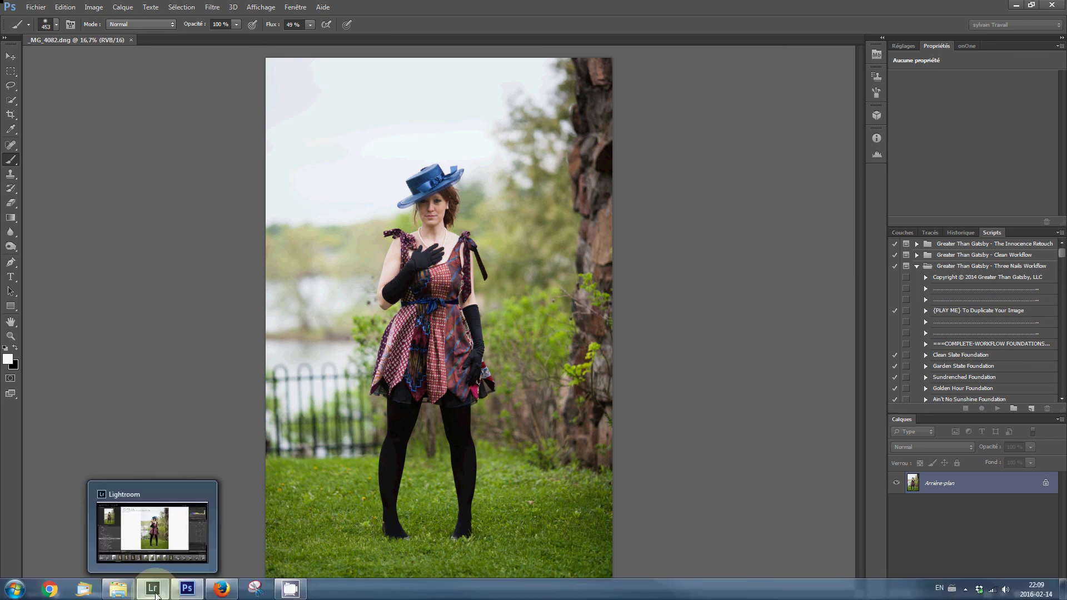
click(156, 594)
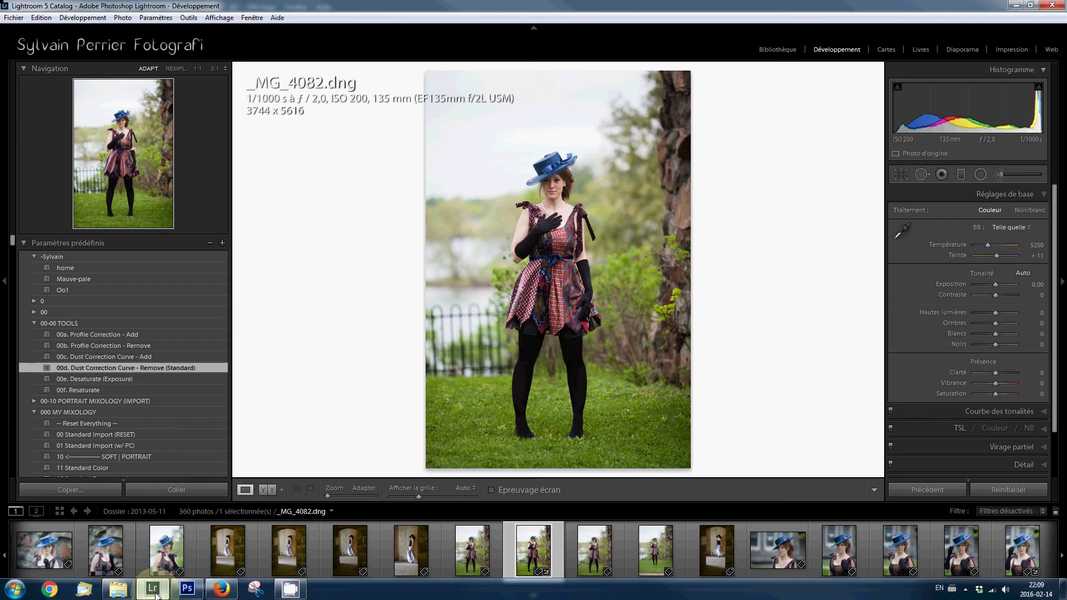
click(187, 588)
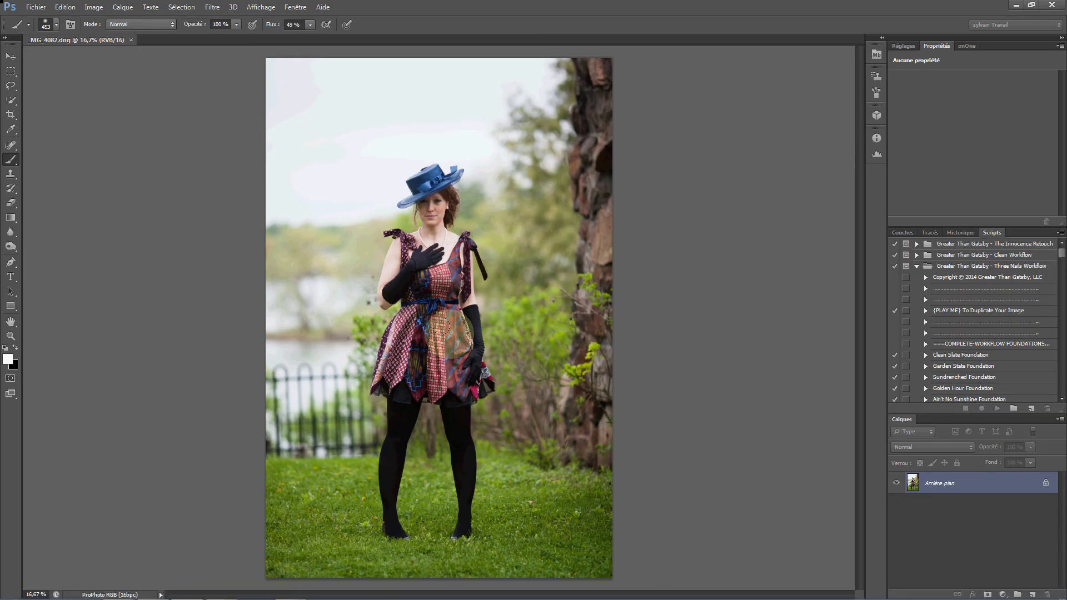